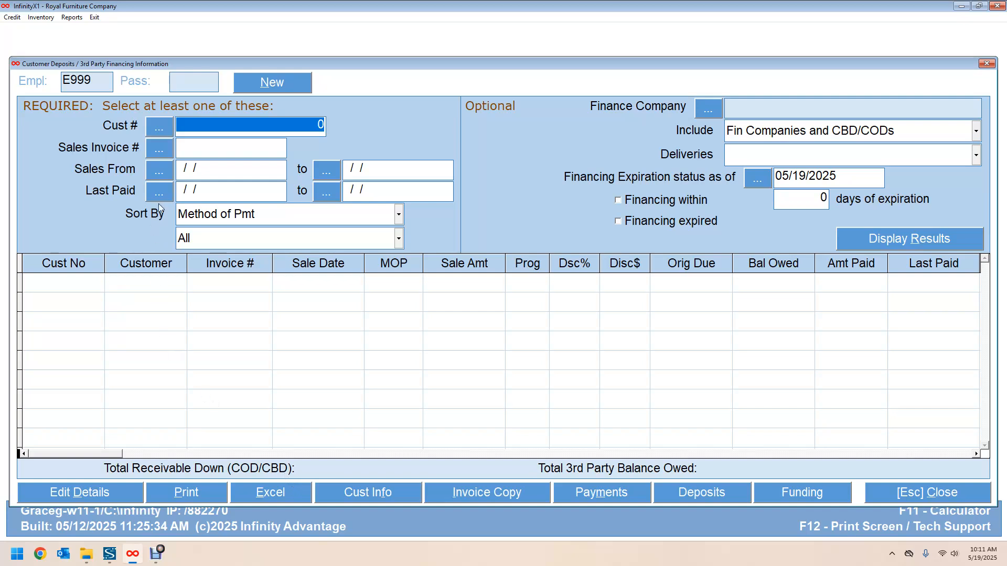
Step: Set the Sales From date range to 01/01/2025 through 05/19/2025
{"action": "left_click", "coordinate": [160, 172]}
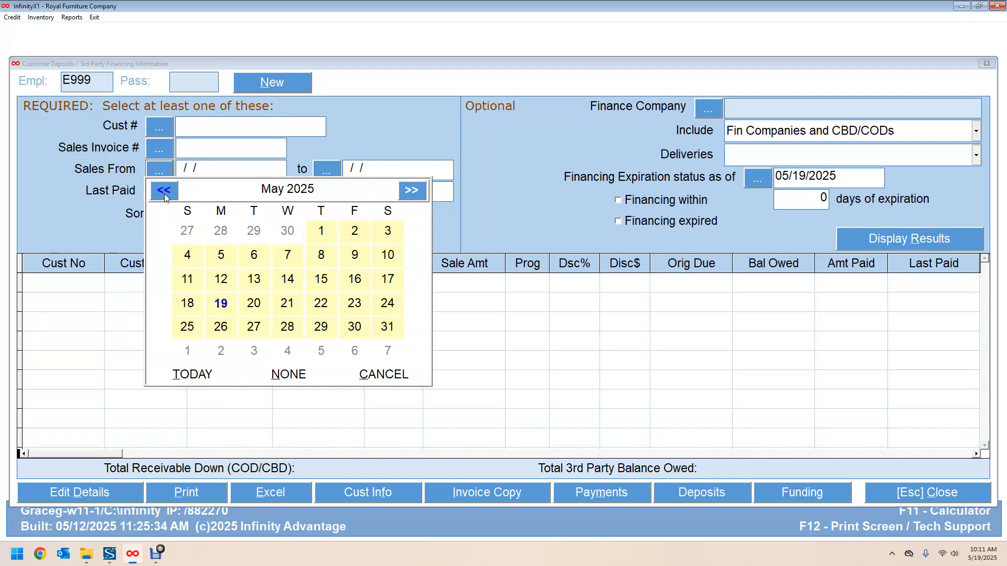
{"action": "left_click", "coordinate": [164, 192]}
{"action": "left_click", "coordinate": [164, 192]}
{"action": "left_click", "coordinate": [164, 192]}
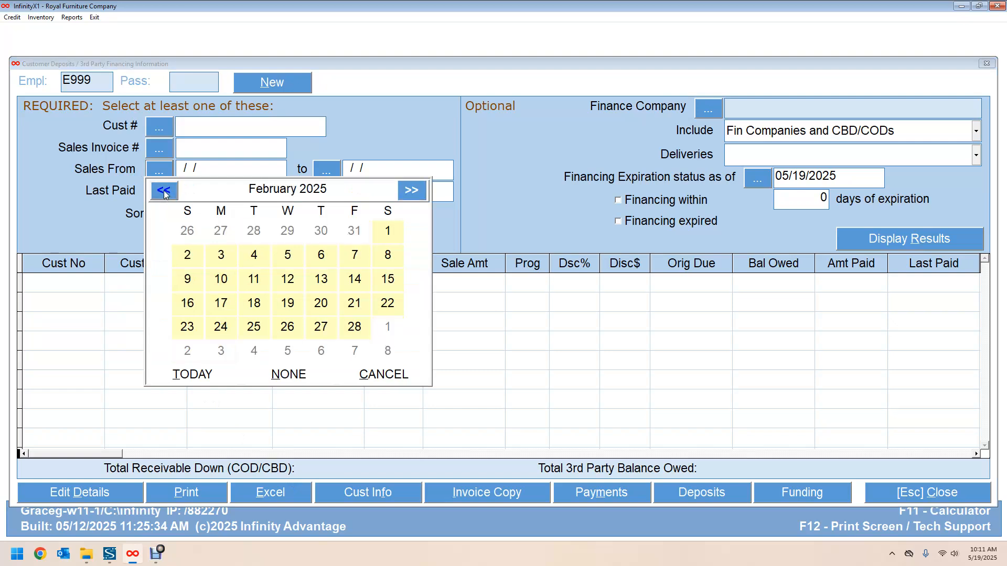
{"action": "left_click", "coordinate": [164, 190]}
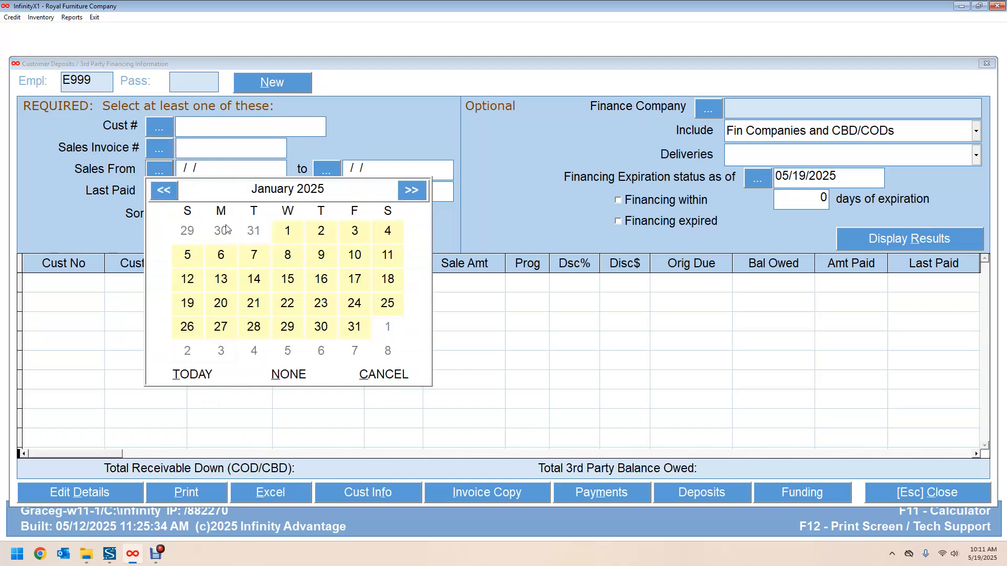
{"action": "left_click", "coordinate": [288, 231]}
{"action": "left_click", "coordinate": [331, 177]}
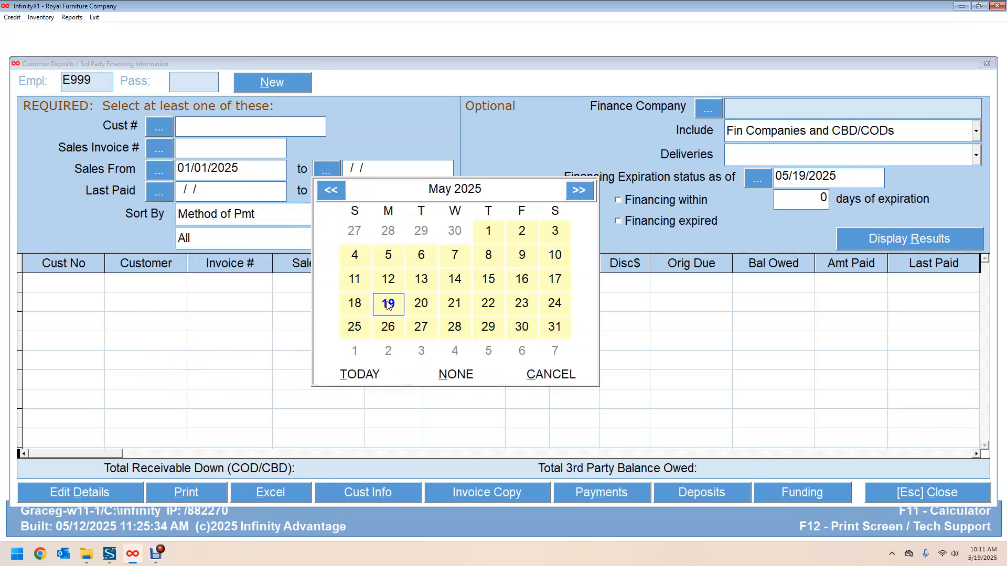
{"action": "left_click", "coordinate": [387, 304]}
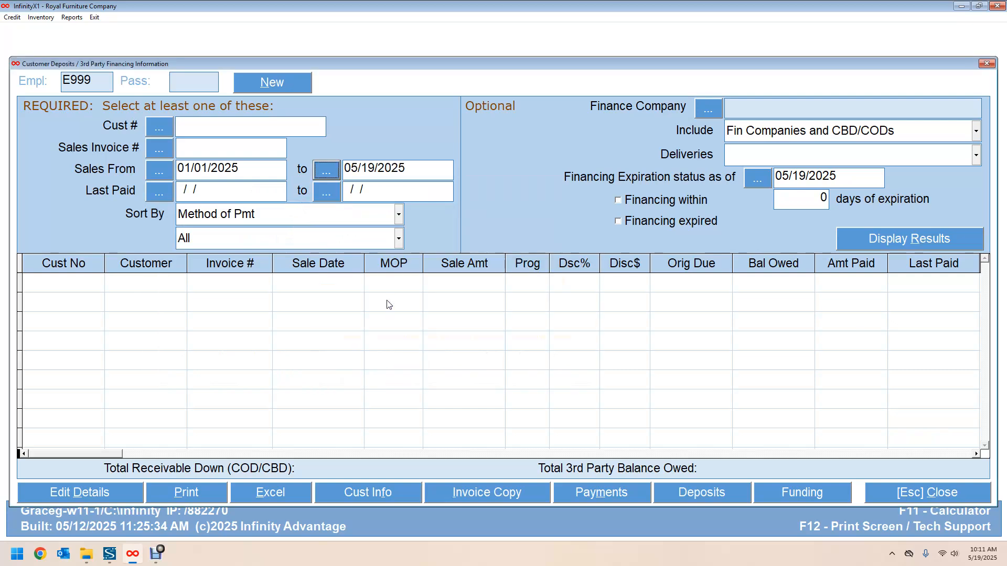
Step: Limit the search to unpaid sales for finance company 106 Synchrony Bank and run it
{"action": "left_click", "coordinate": [395, 246]}
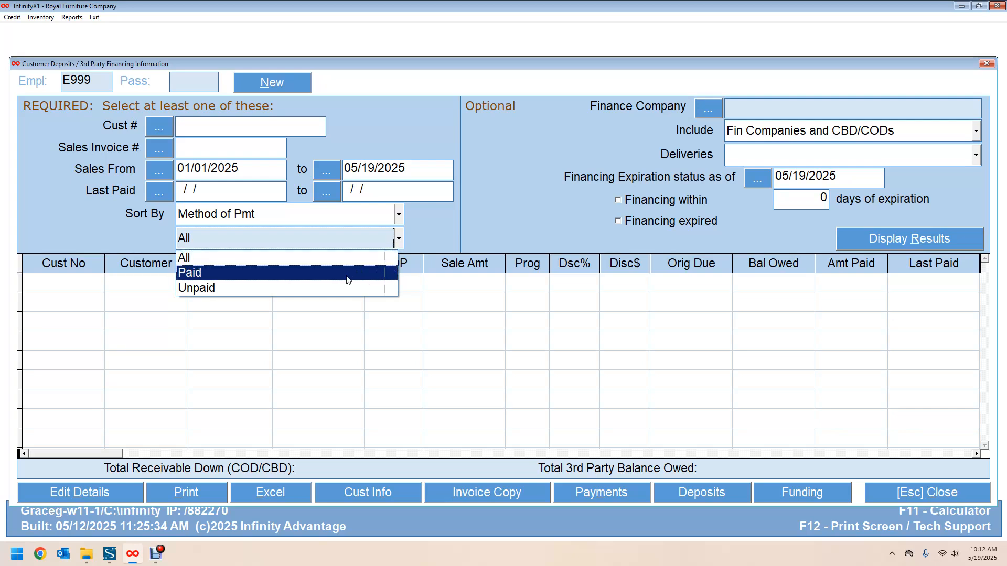
{"action": "left_click", "coordinate": [322, 288]}
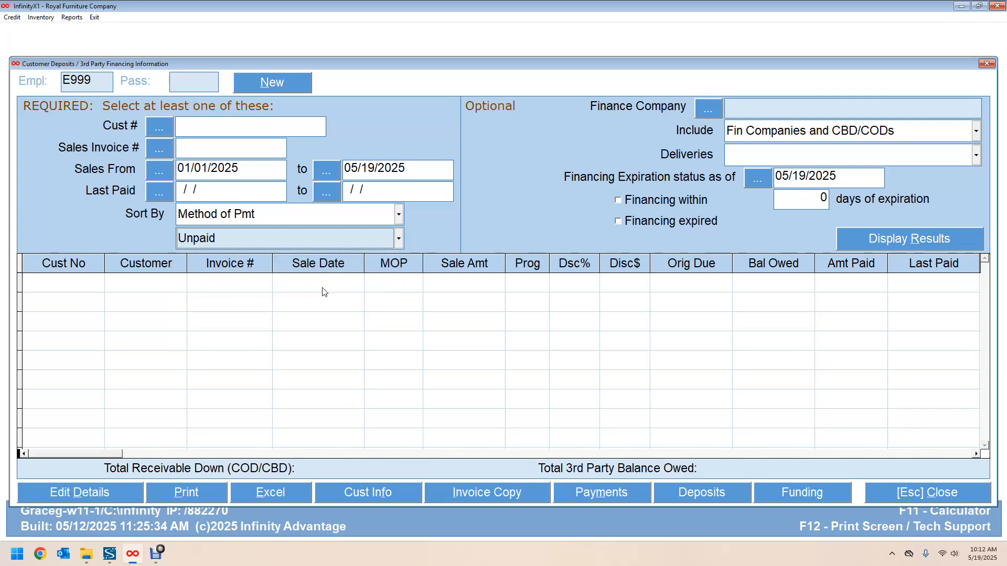
{"action": "left_click", "coordinate": [703, 111]}
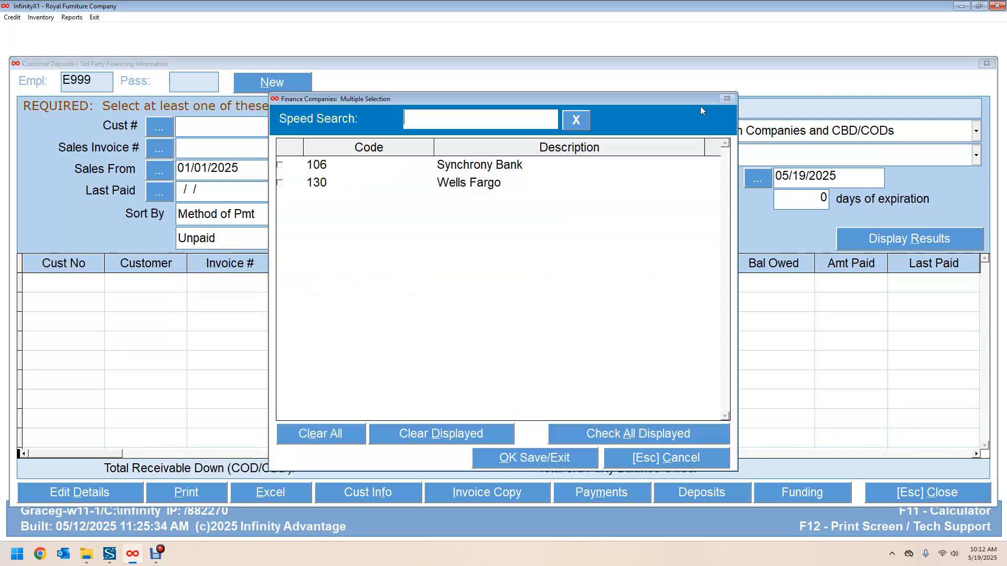
{"action": "left_click", "coordinate": [281, 166]}
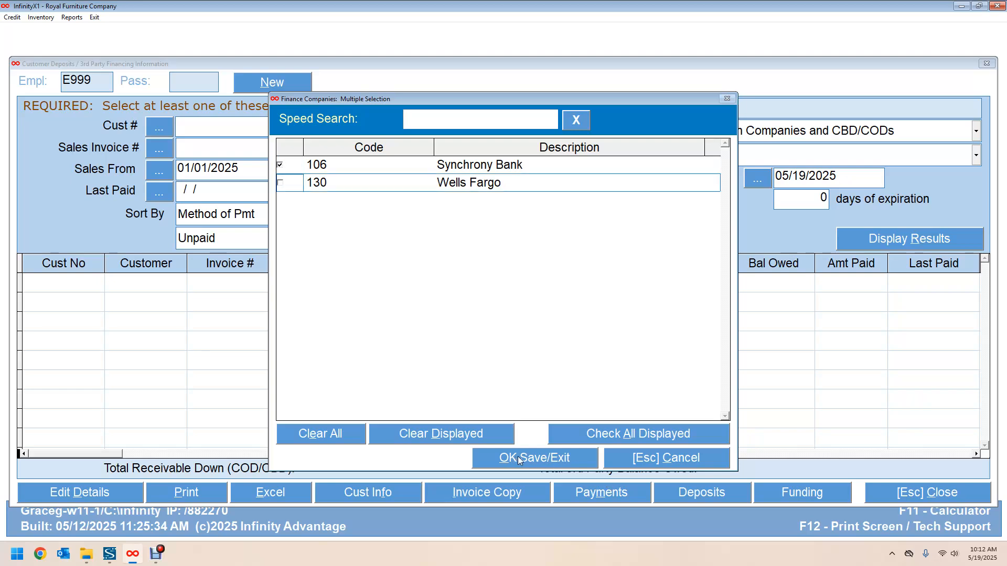
{"action": "left_click", "coordinate": [550, 458]}
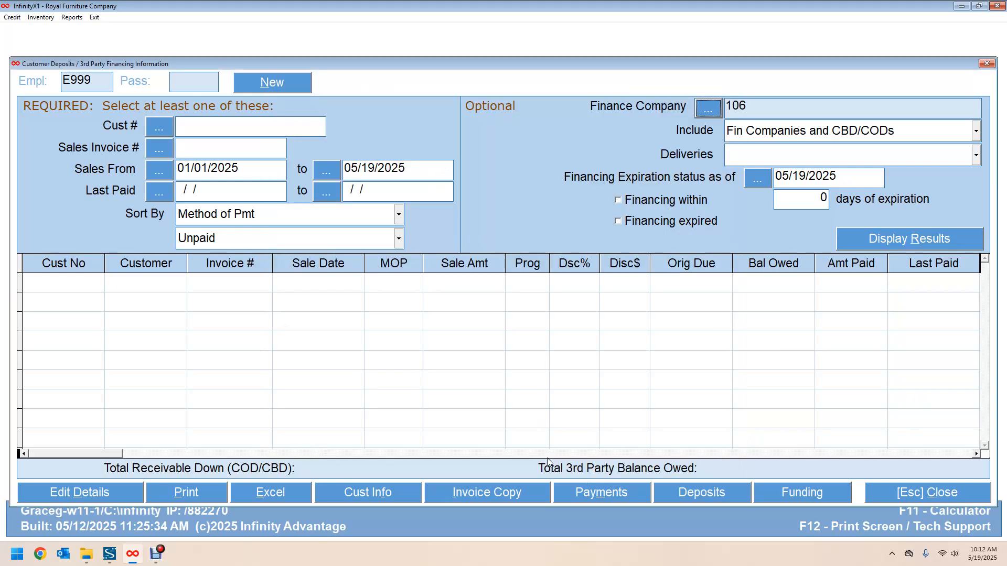
{"action": "left_click", "coordinate": [883, 240]}
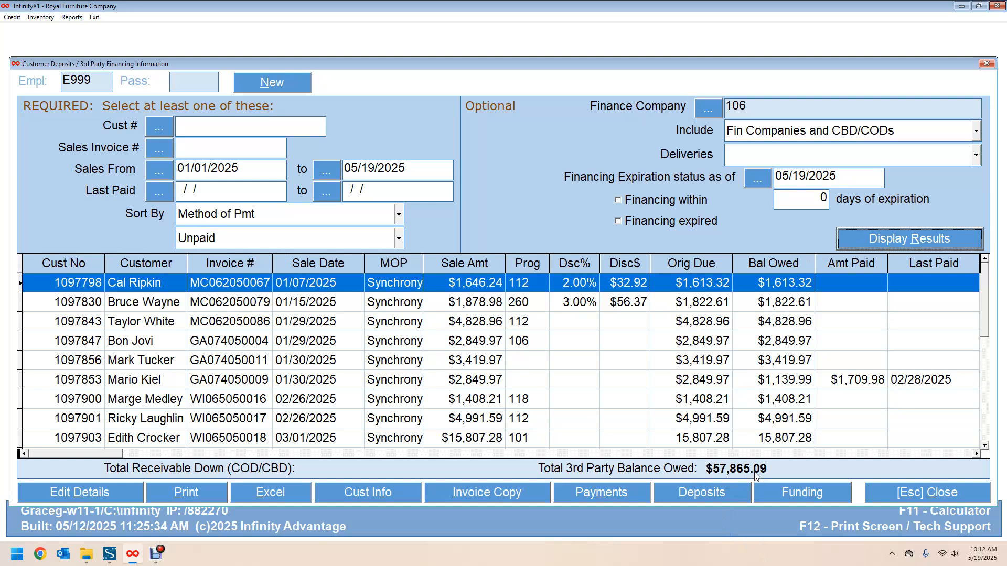
Step: Open 3rd Party Funding for the 23 unpaid Synchrony Bank invoices
{"action": "left_click", "coordinate": [811, 493]}
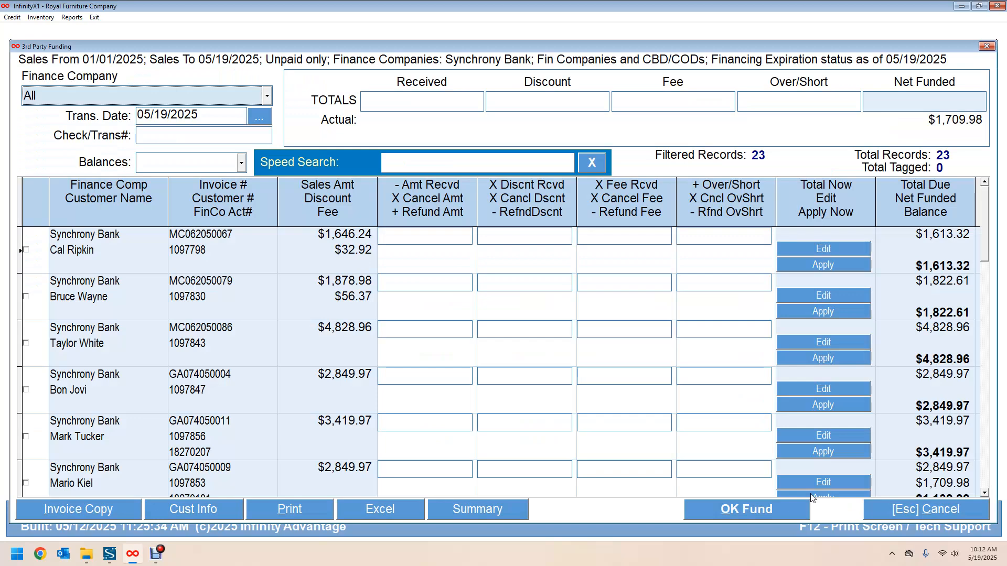
Step: Open the first invoice's transaction details: $1,646.24 with a $32.92 discount, $1,613.32 due
{"action": "left_click", "coordinate": [818, 250]}
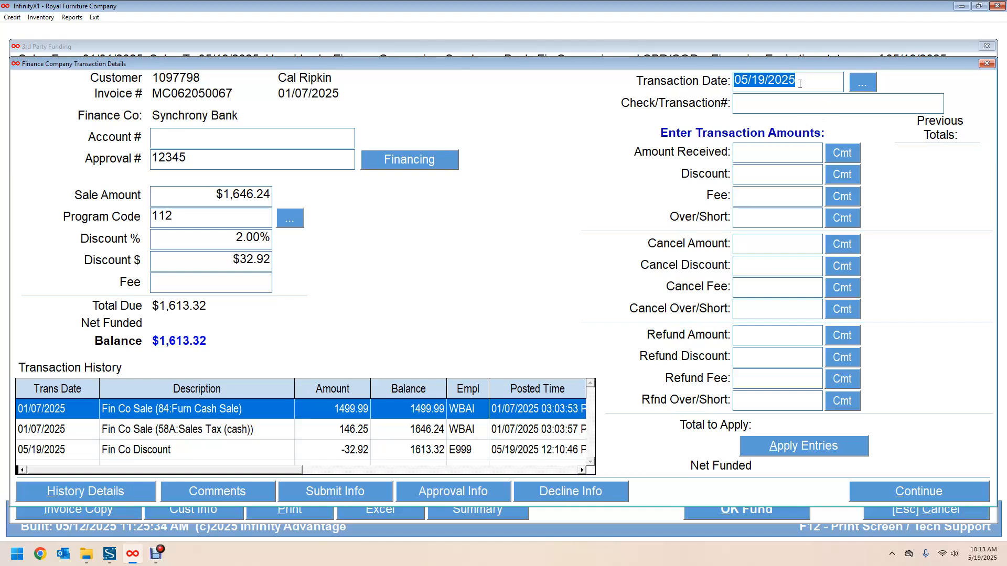
Step: Enter $1,613.32 received and a $32.92 discount on the first invoice, then apply them
{"action": "left_click", "coordinate": [740, 108]}
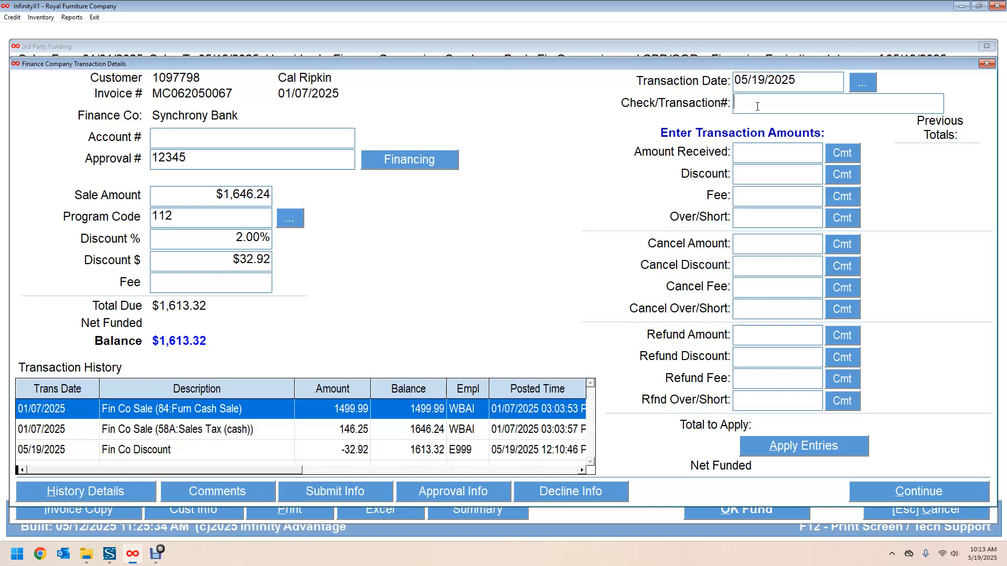
{"action": "left_click", "coordinate": [753, 151]}
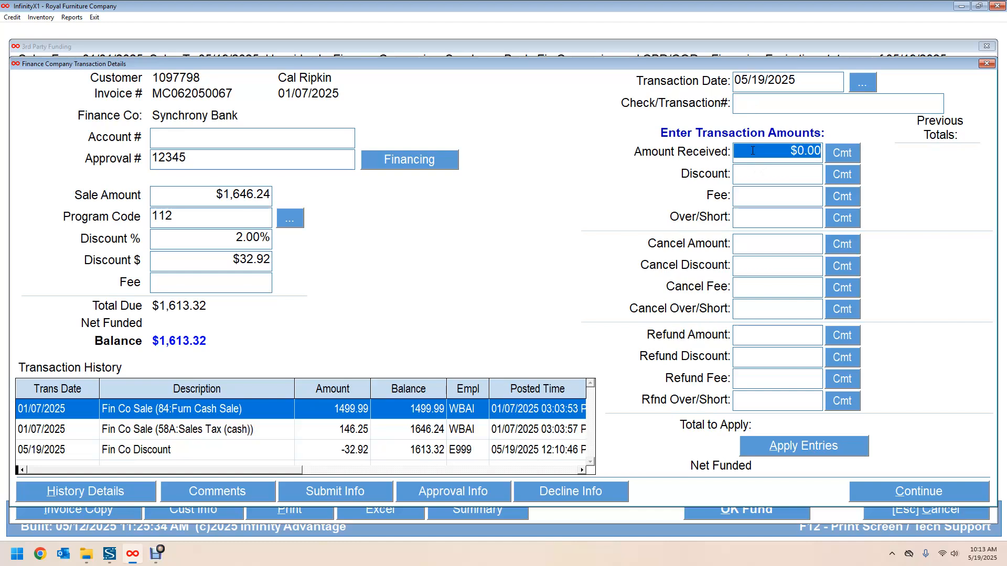
{"action": "type", "text": "1,"}
{"action": "type", "text": "613.3"}
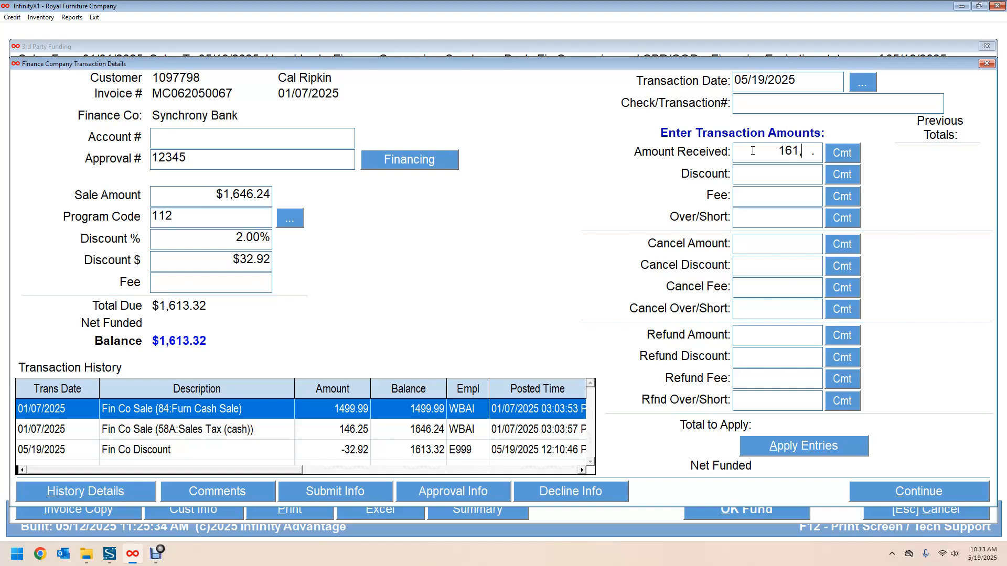
{"action": "type", "text": "2"}
{"action": "key", "text": "Tab"}
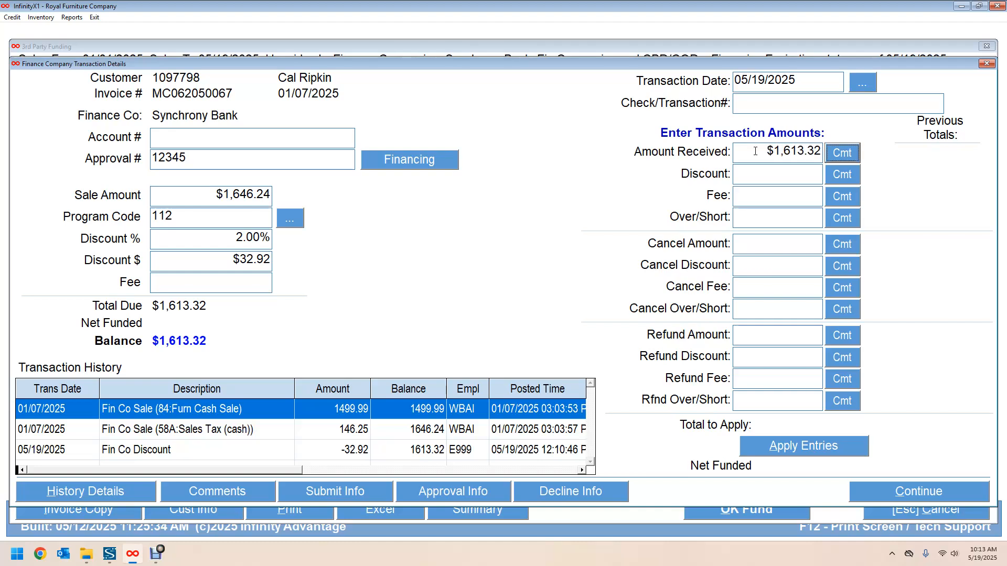
{"action": "left_click", "coordinate": [762, 176]}
{"action": "type", "text": "32.92"}
{"action": "key", "text": "Tab"}
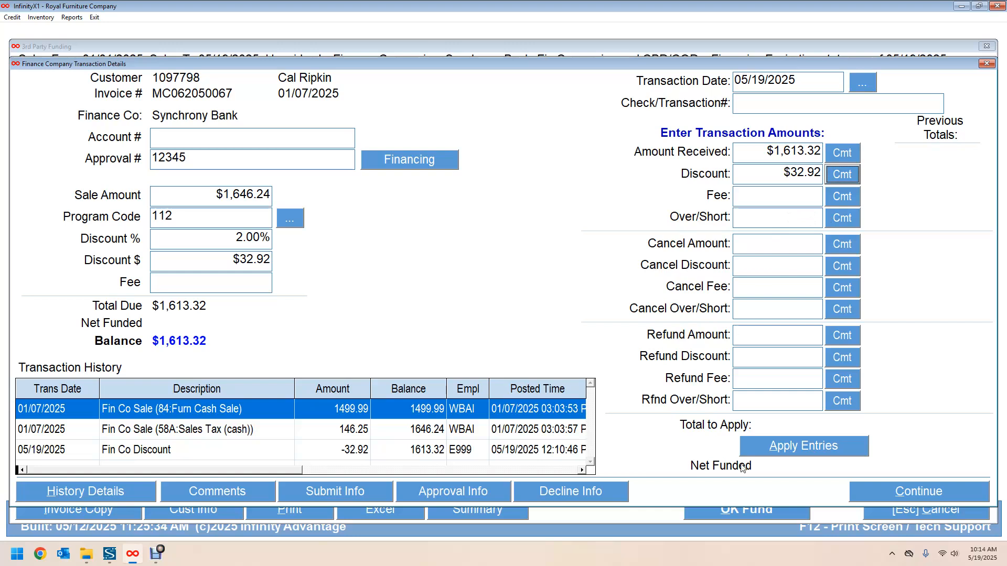
{"action": "left_click", "coordinate": [796, 448]}
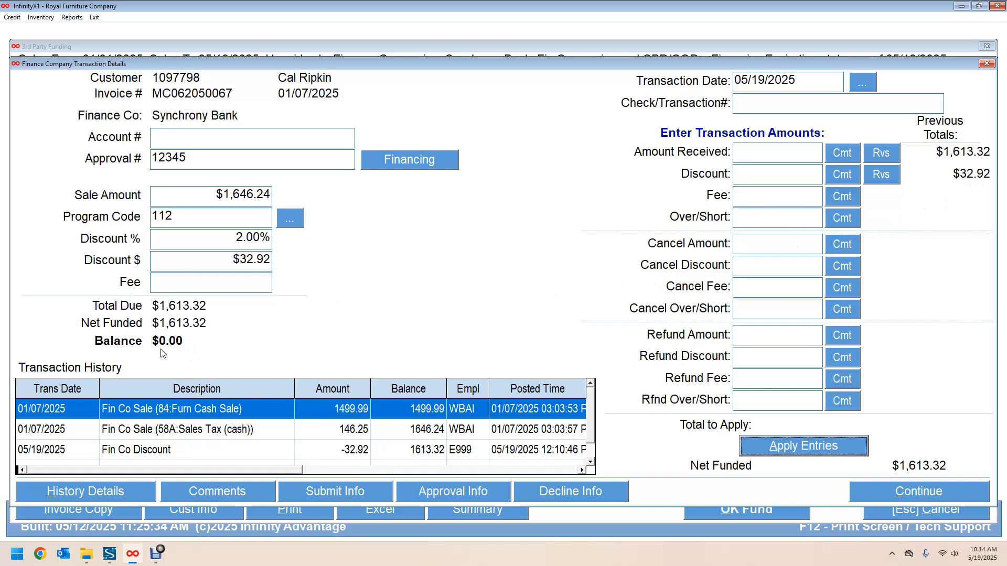
Step: Return to the funding list and open the second invoice's details ($1,878.98, $1,822.61 balance)
{"action": "left_click", "coordinate": [857, 490]}
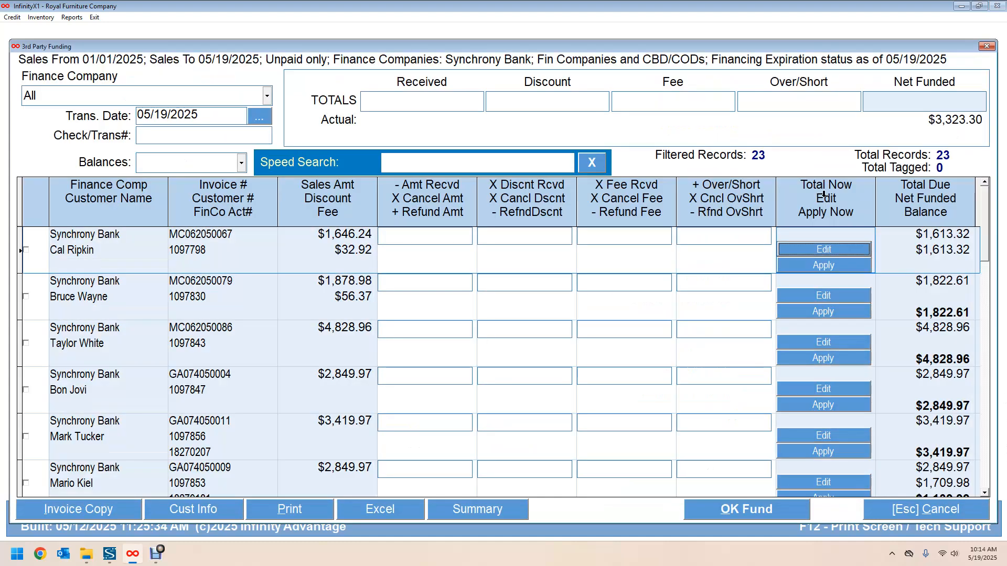
{"action": "left_click", "coordinate": [812, 298]}
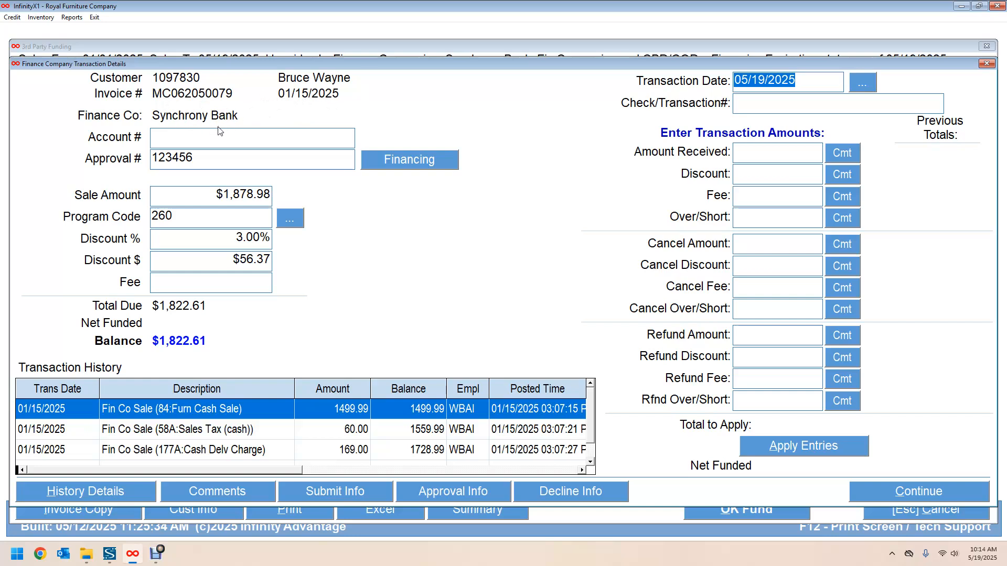
Step: Fill in the customer's finance account number on the second Synchrony invoice
{"action": "left_click", "coordinate": [157, 138]}
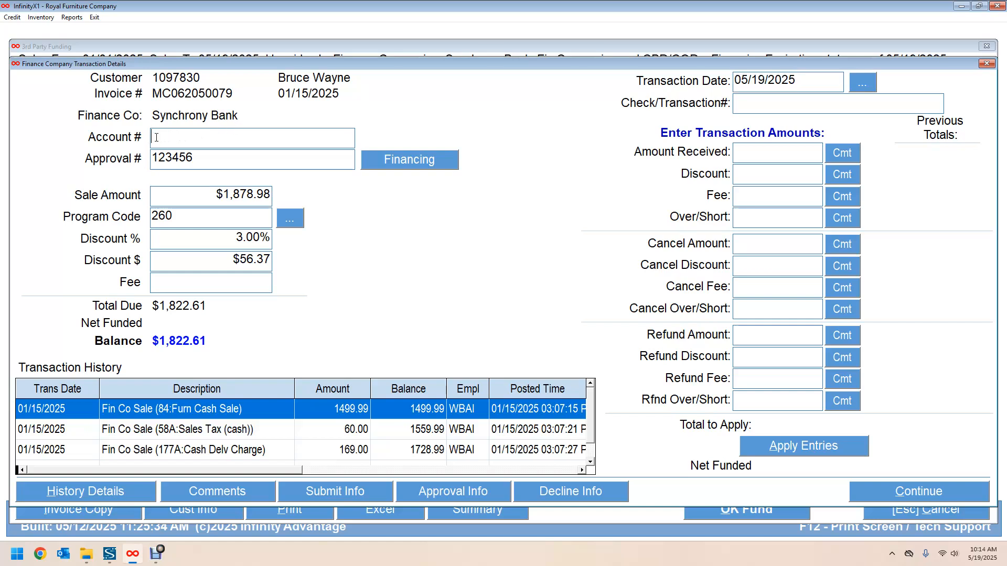
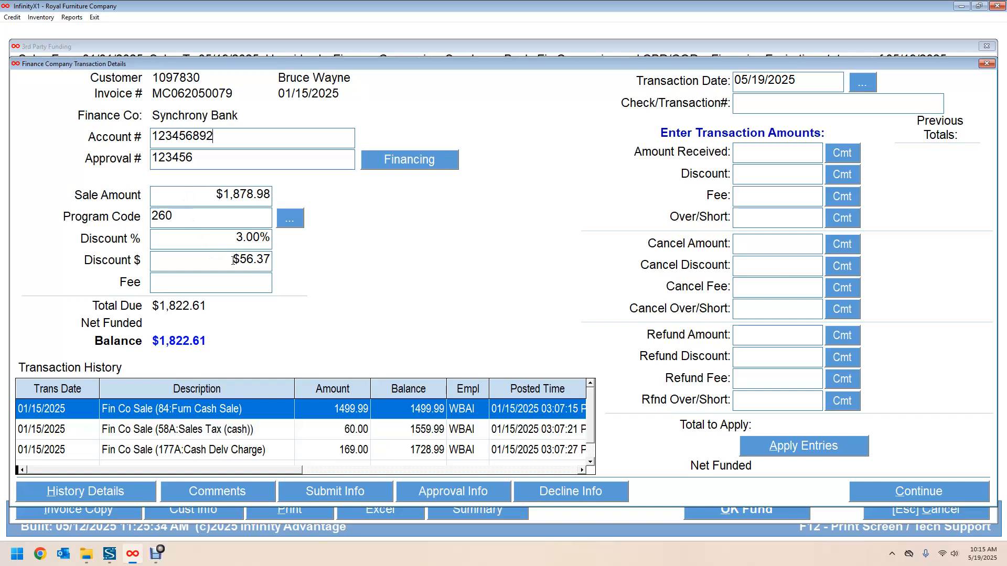
{"action": "left_click", "coordinate": [748, 152]}
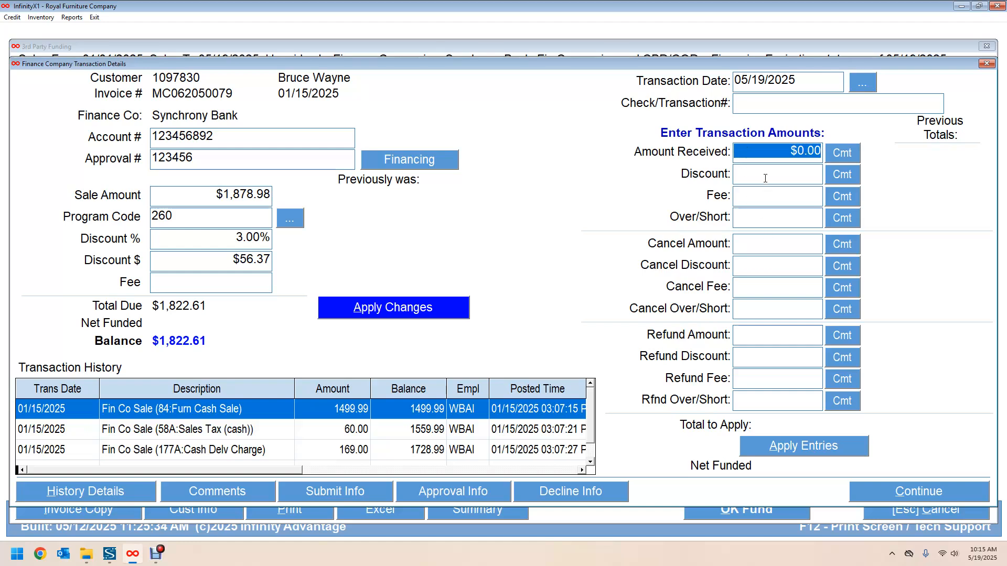
Step: Enter $1,822.00 as amount received and $56.37 as the discount
{"action": "left_click", "coordinate": [760, 150]}
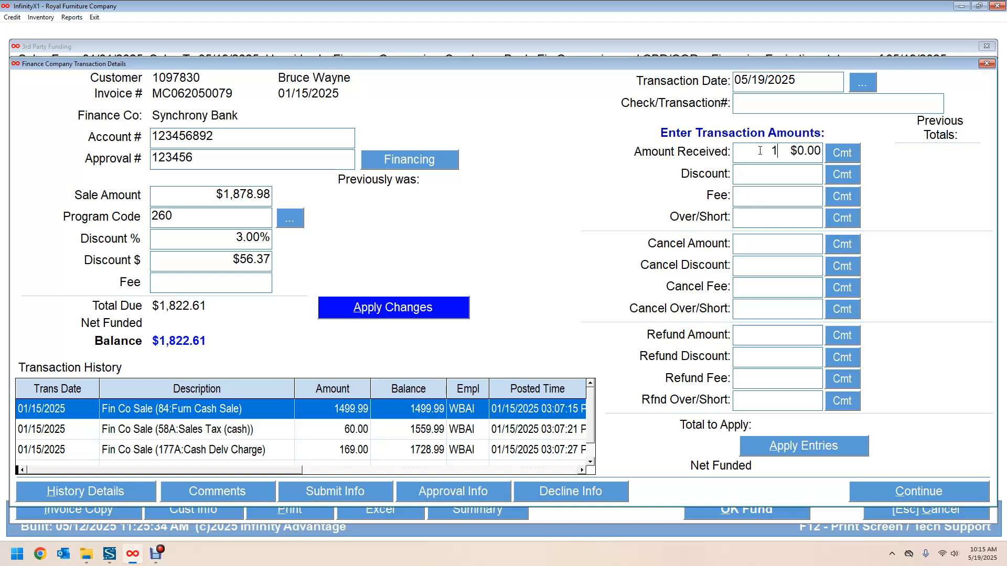
{"action": "type", "text": "82,2"}
{"action": "key", "text": "Tab"}
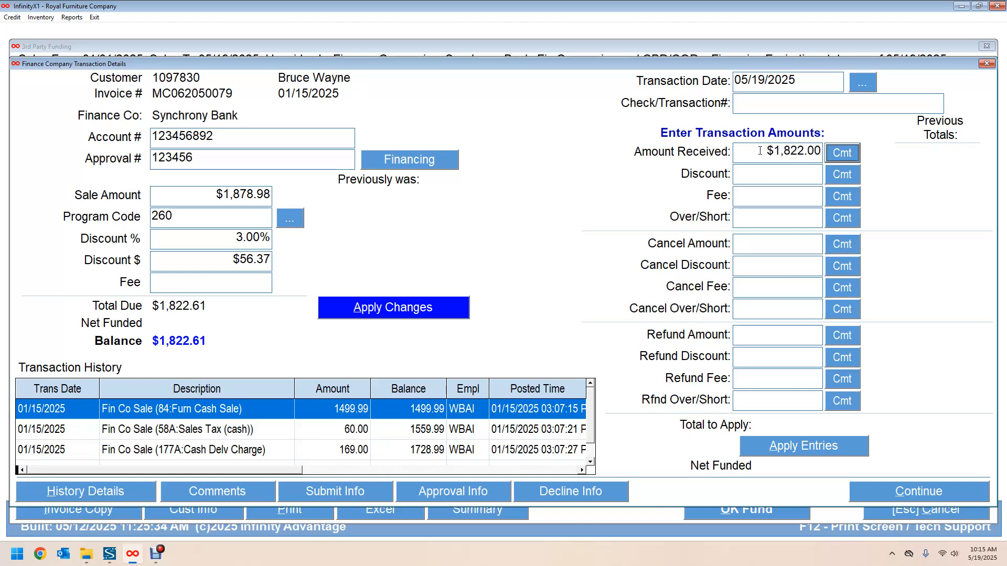
{"action": "left_click", "coordinate": [759, 172]}
{"action": "type", "text": "5"}
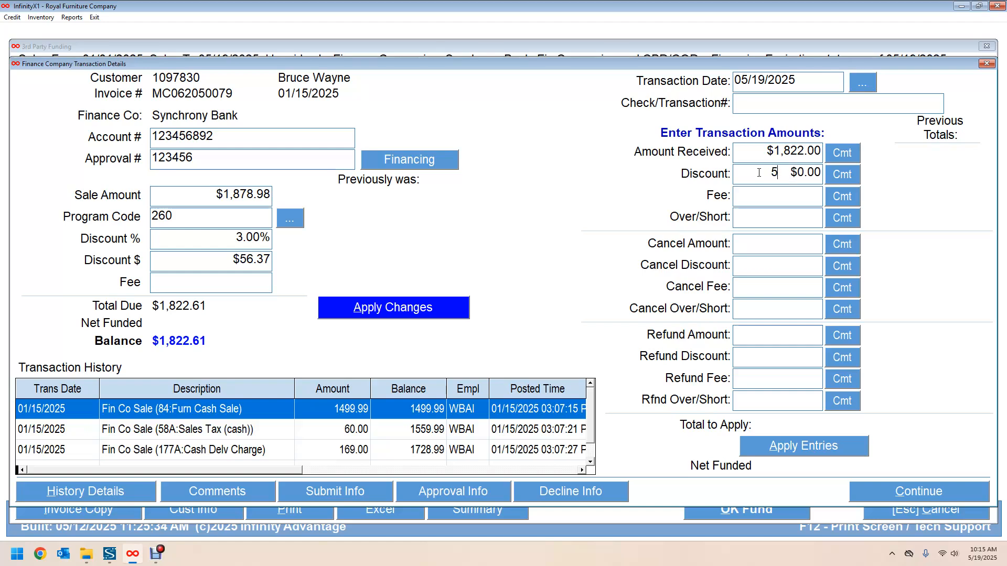
{"action": "type", "text": "6.37"}
{"action": "key", "text": "Tab"}
Step: Correct the Over/Short value to -0.61, leaving a $0.00 balance
{"action": "left_click", "coordinate": [754, 195]}
{"action": "left_click", "coordinate": [757, 217]}
{"action": "type", "text": "-"}
{"action": "type", "text": "61"}
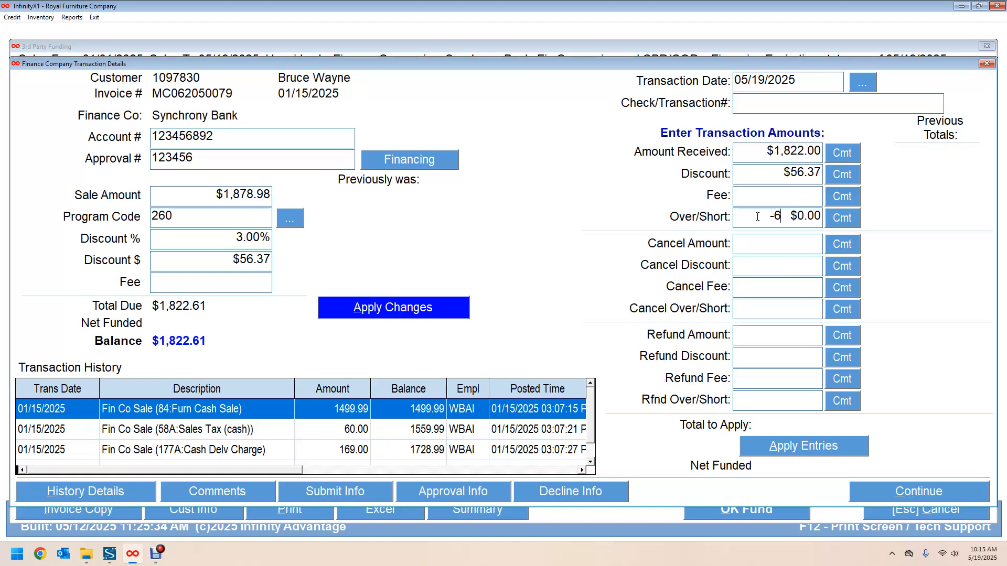
{"action": "type", "text": ","}
{"action": "left_click", "coordinate": [749, 215]}
{"action": "type", "text": "061."}
{"action": "left_click_drag", "start_coordinate": [746, 215], "coordinate": [810, 215]}
{"action": "key", "text": "BackSpace"}
{"action": "type", "text": "-0.61"}
{"action": "key", "text": "Tab"}
Step: Apply the entries so the $1,878.98 invoice shows $1,822.00 net funded, then close its details
{"action": "left_click", "coordinate": [785, 447]}
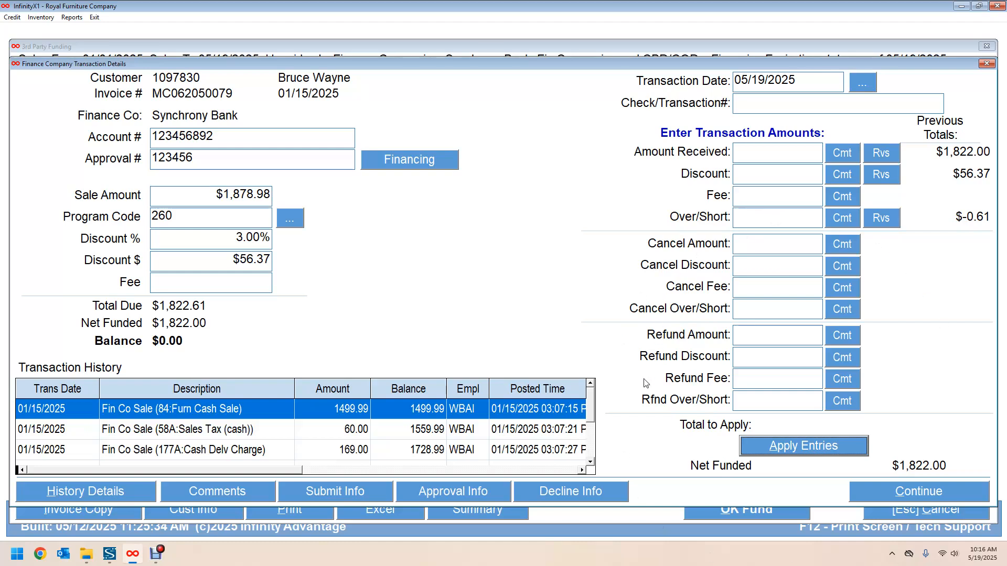
{"action": "left_click", "coordinate": [904, 492]}
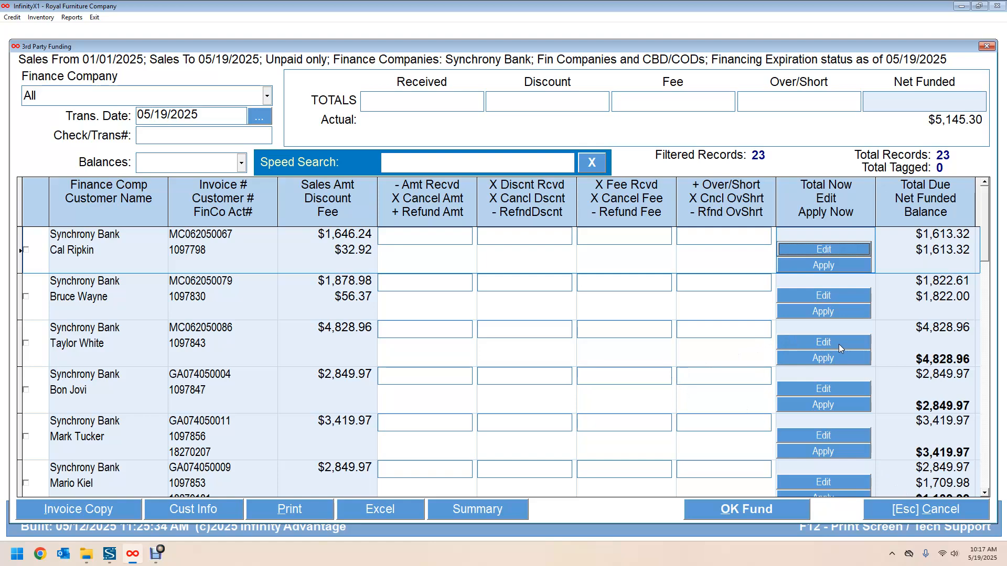
Step: Close the 3rd Party Funding list to return to the refreshed financing search
{"action": "left_click", "coordinate": [894, 506]}
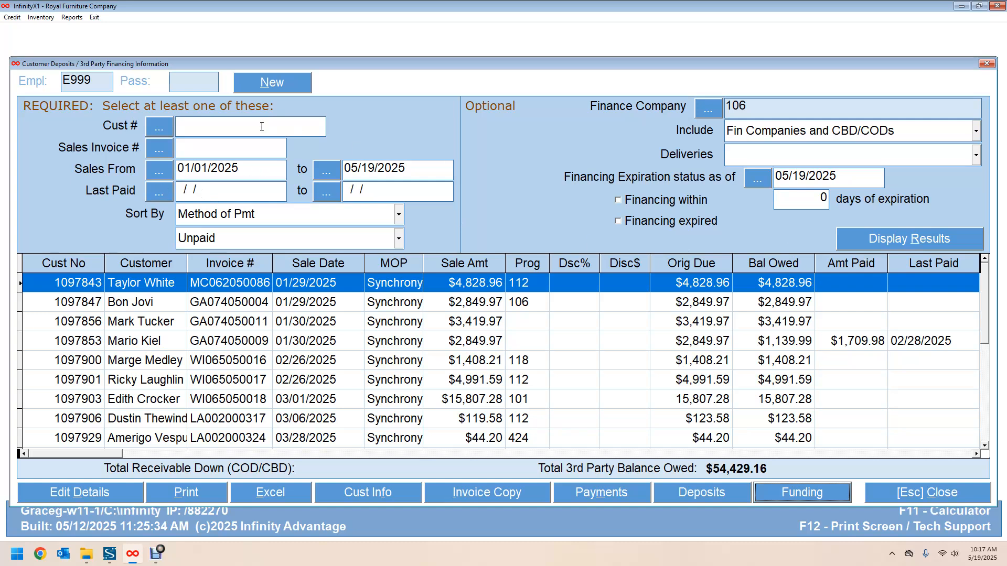
Step: Start a new search with Last Paid from and to 05/19/2025
{"action": "left_click", "coordinate": [281, 82]}
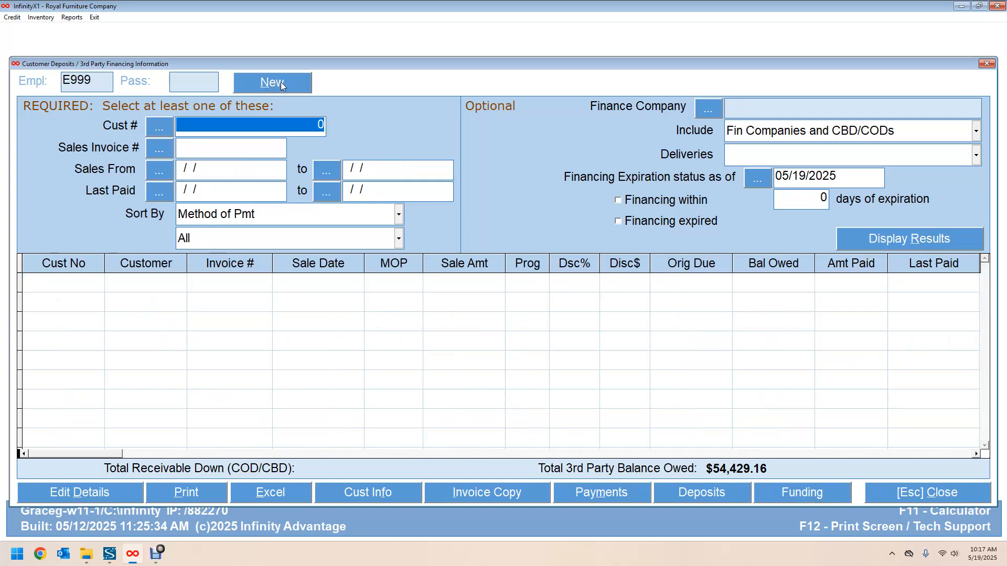
{"action": "left_click", "coordinate": [159, 190]}
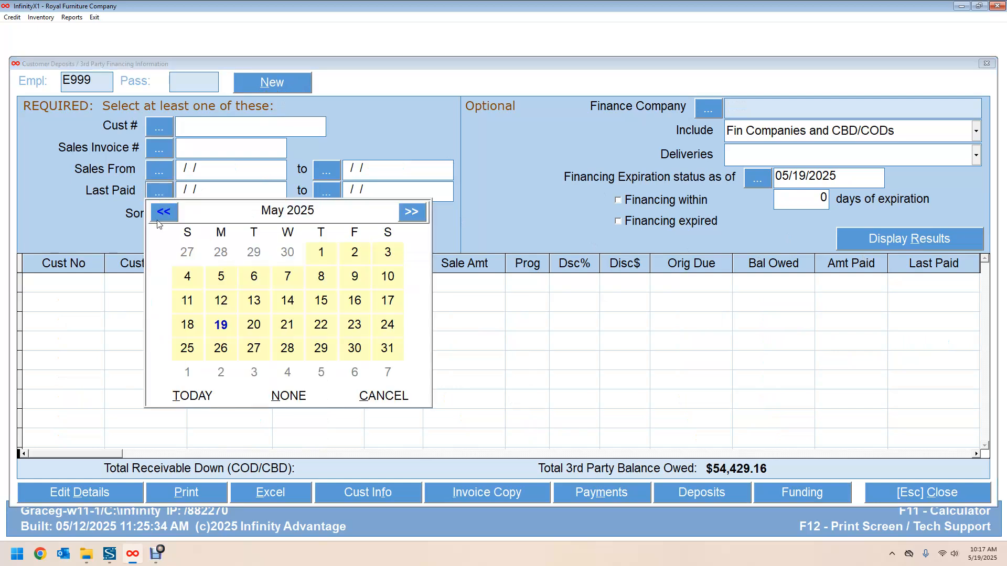
{"action": "left_click", "coordinate": [219, 326]}
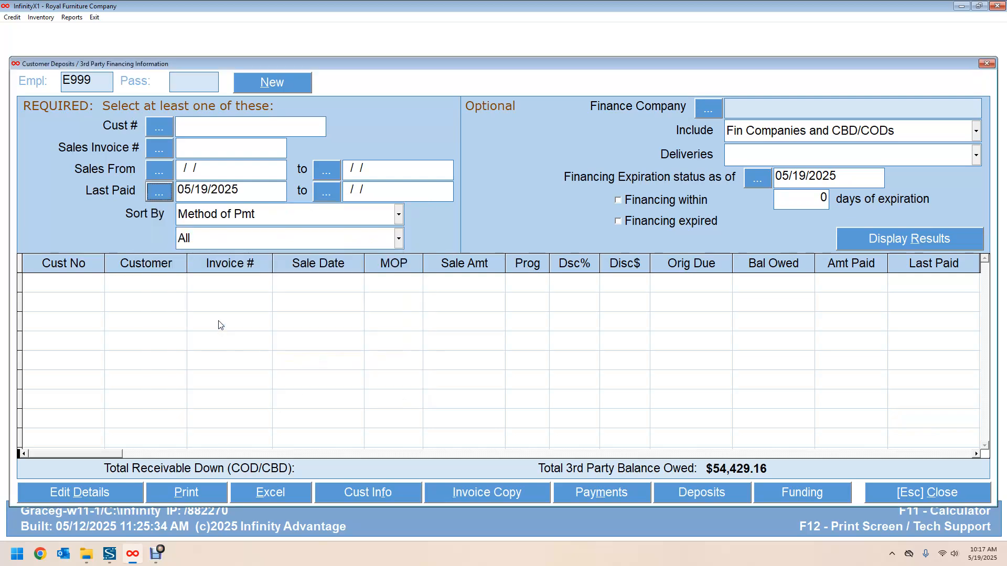
{"action": "left_click", "coordinate": [326, 192]}
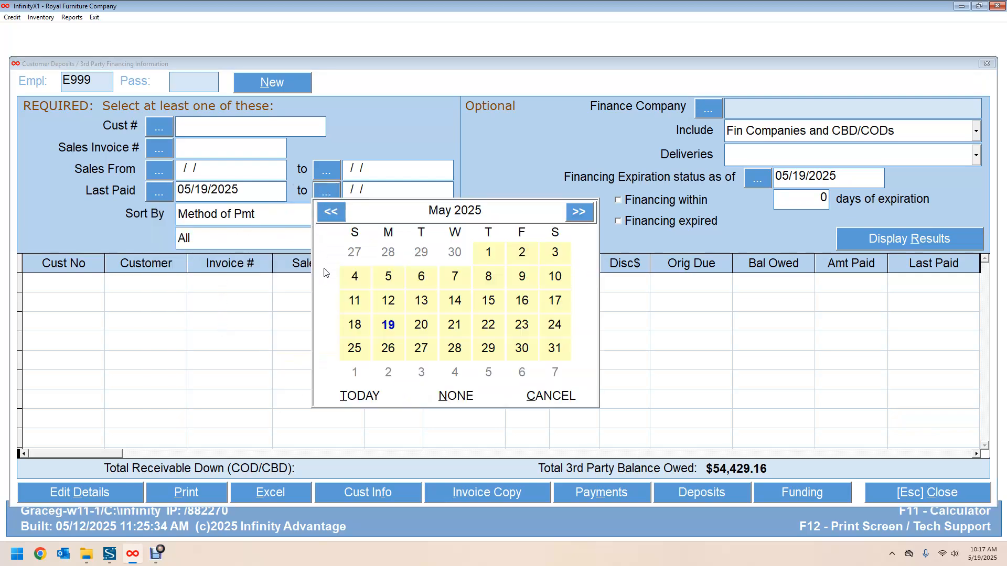
{"action": "left_click", "coordinate": [388, 327]}
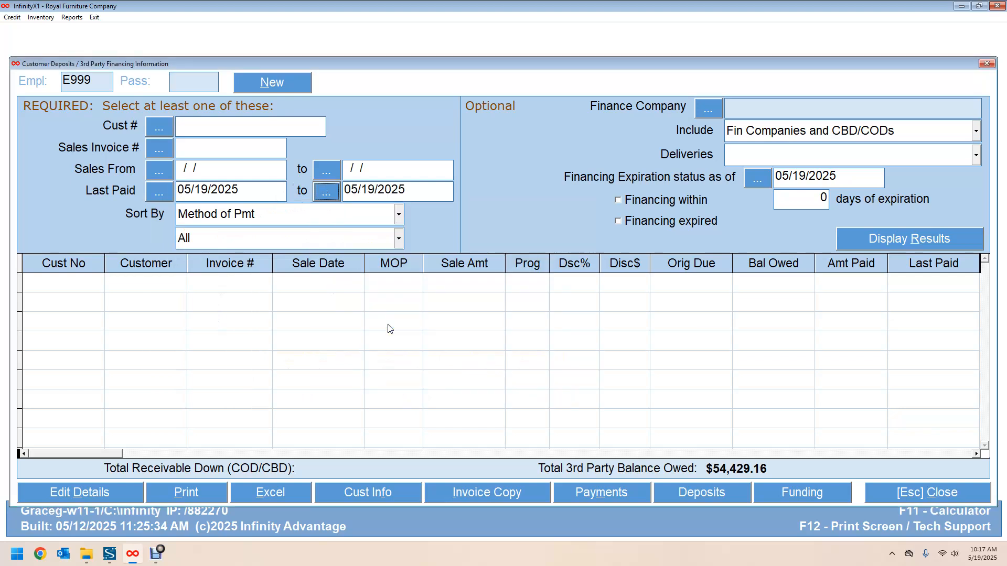
Step: Limit the search to paid invoices for 106 Synchrony Bank and run it
{"action": "left_click", "coordinate": [399, 239]}
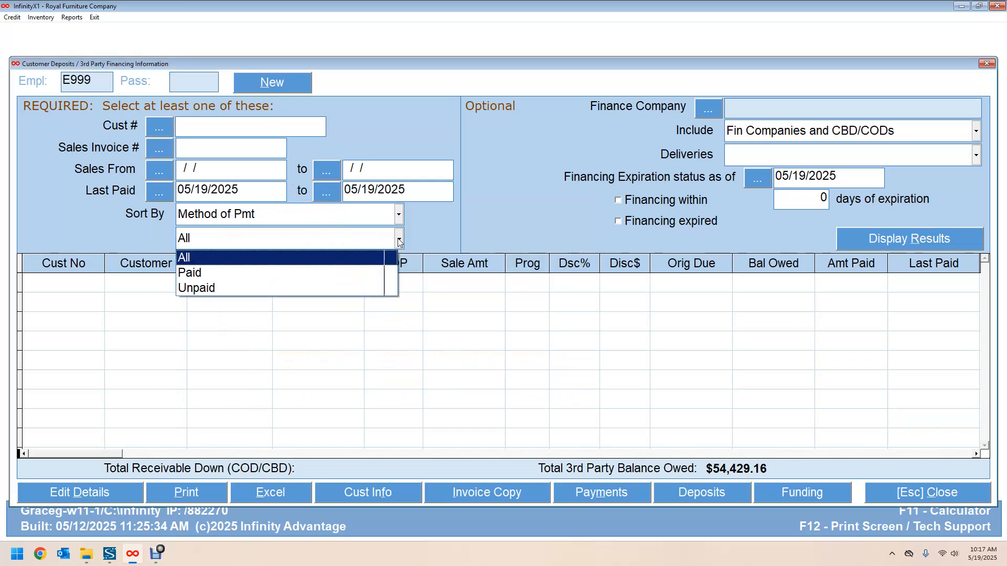
{"action": "left_click", "coordinate": [244, 277]}
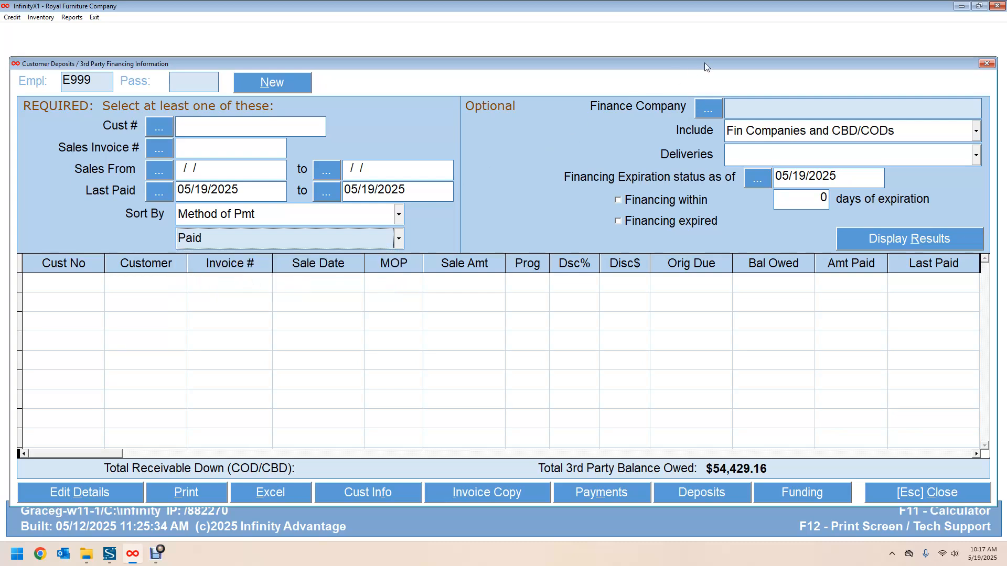
{"action": "left_click", "coordinate": [707, 108]}
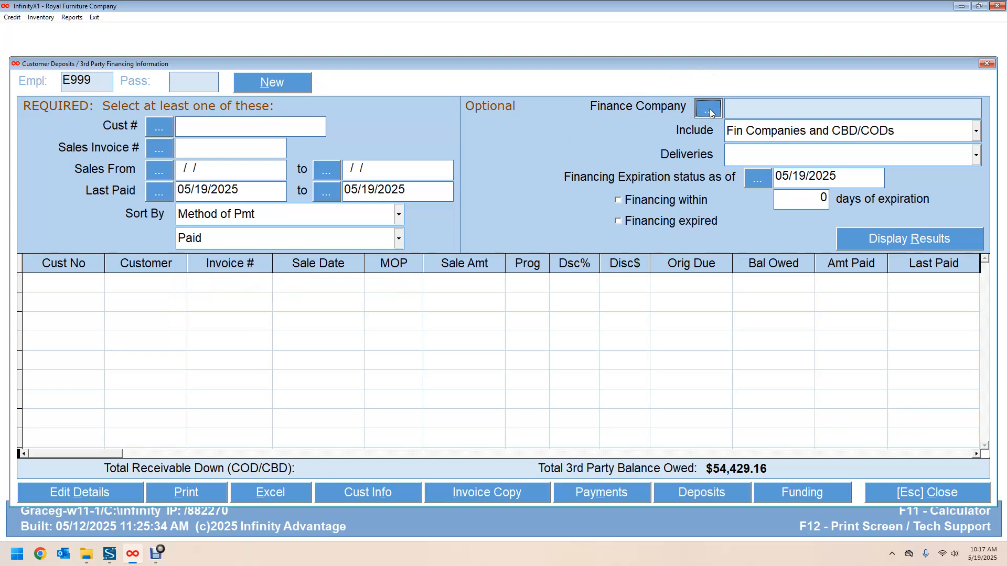
{"action": "left_click", "coordinate": [281, 164]}
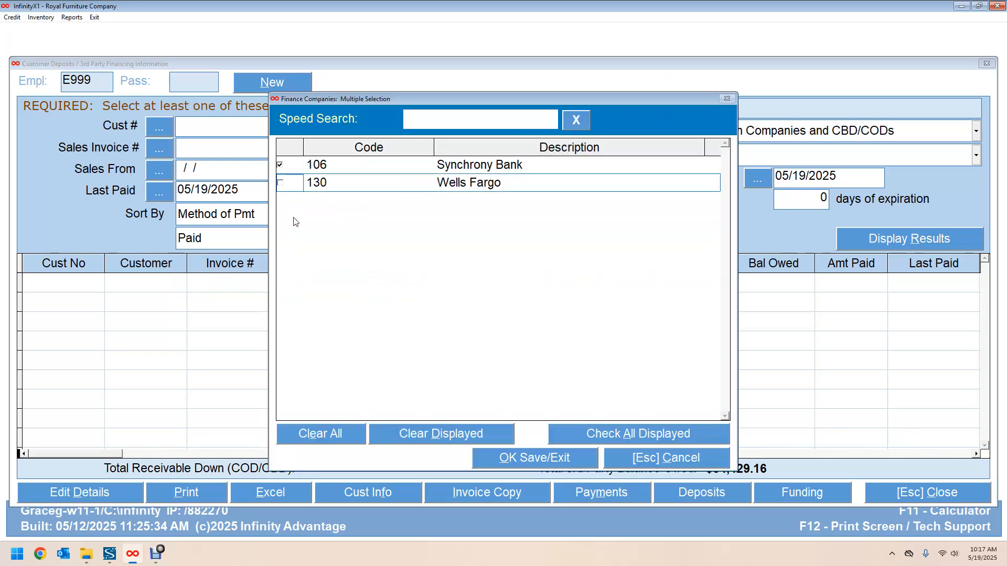
{"action": "left_click", "coordinate": [536, 458]}
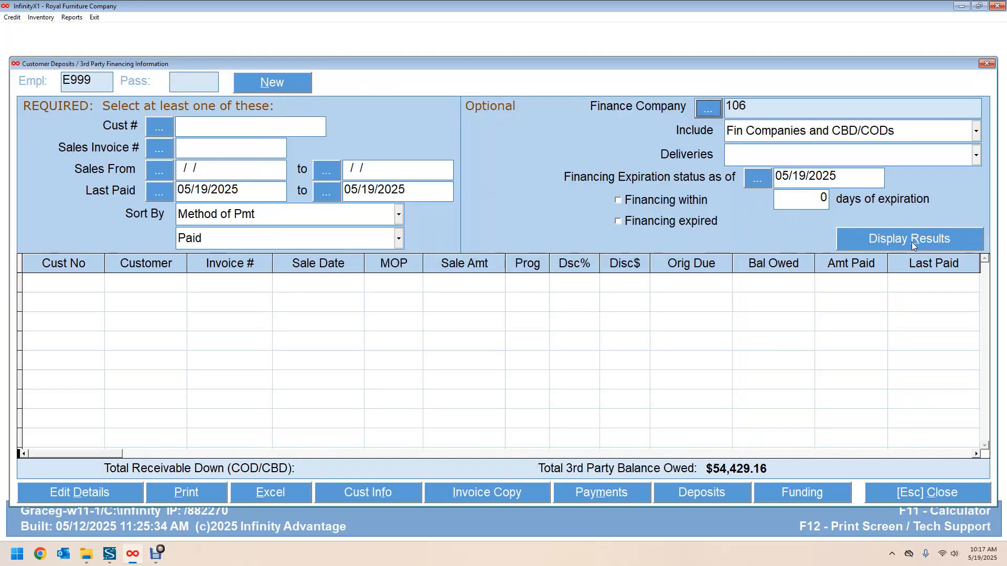
{"action": "left_click", "coordinate": [878, 240]}
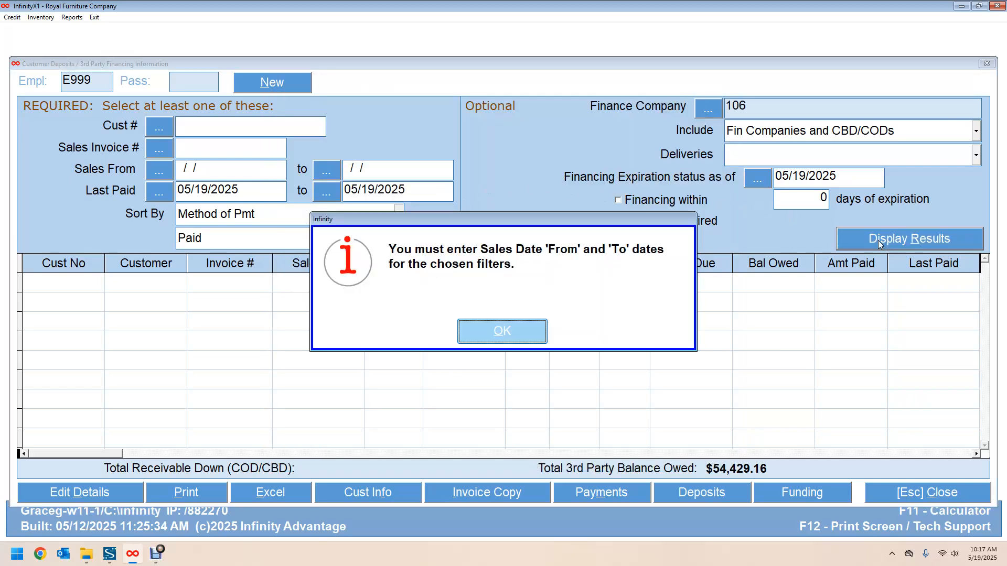
Step: Dismiss the missing-date warning, set sales dates 01/01/2025 to 05/19/2025, and rerun the search
{"action": "left_click", "coordinate": [490, 331]}
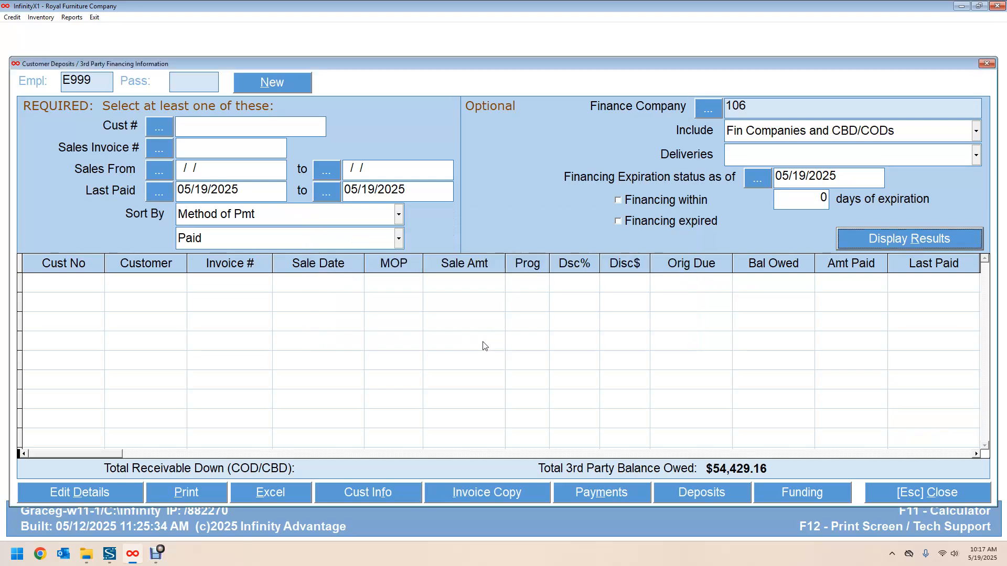
{"action": "left_click", "coordinate": [158, 171]}
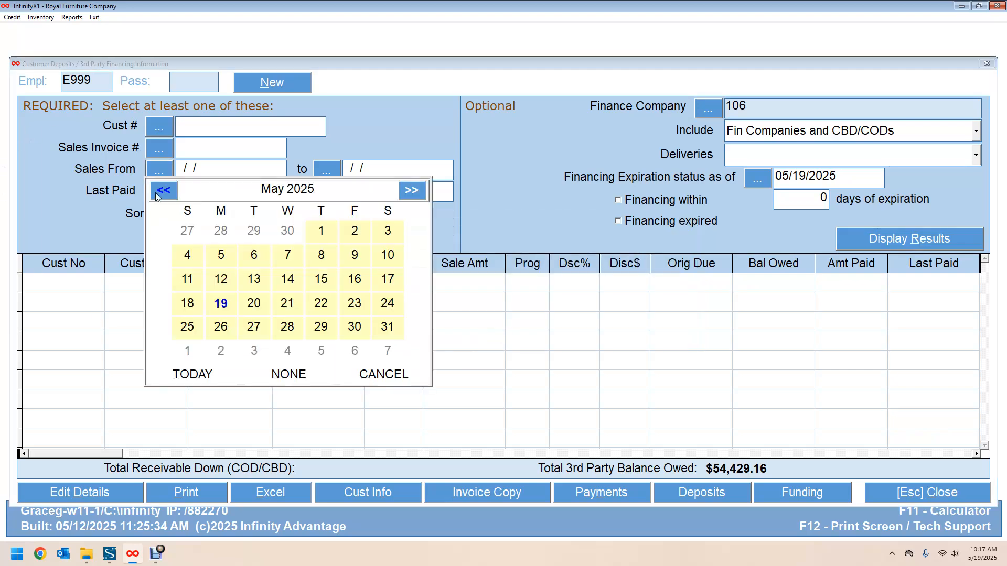
{"action": "left_click", "coordinate": [166, 192]}
{"action": "left_click", "coordinate": [166, 192]}
{"action": "left_click", "coordinate": [165, 191]}
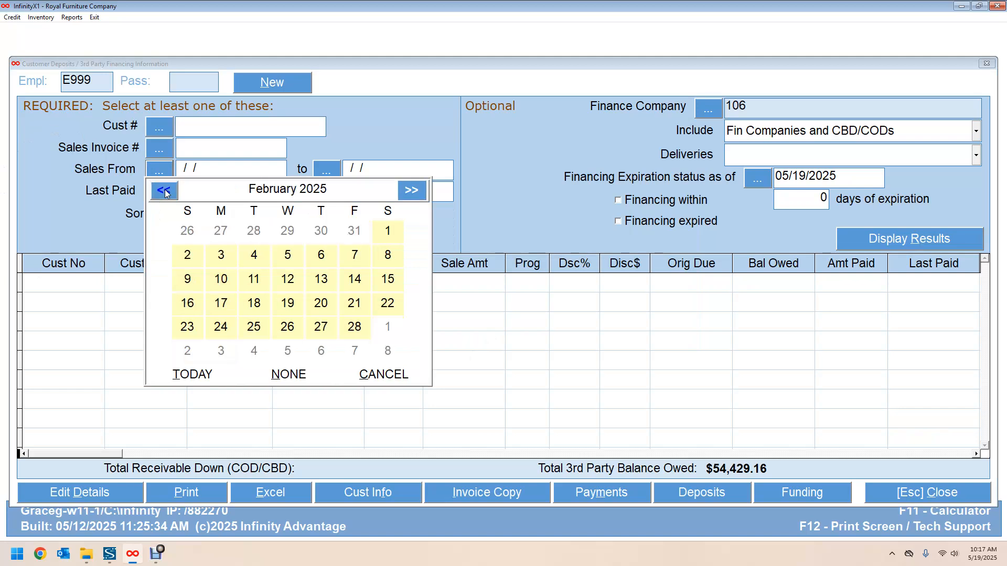
{"action": "left_click", "coordinate": [165, 192]}
{"action": "left_click", "coordinate": [287, 232]}
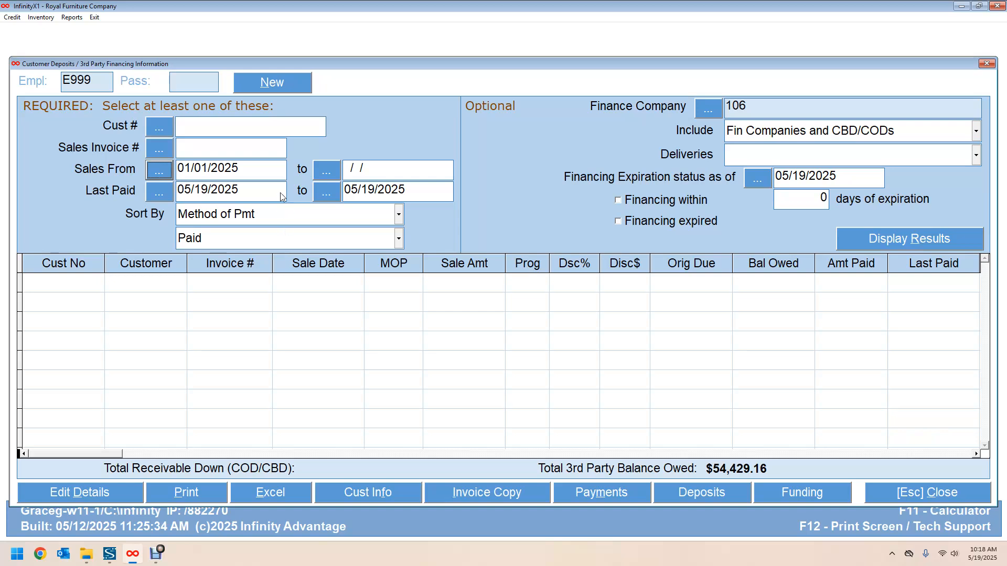
{"action": "left_click", "coordinate": [321, 173]}
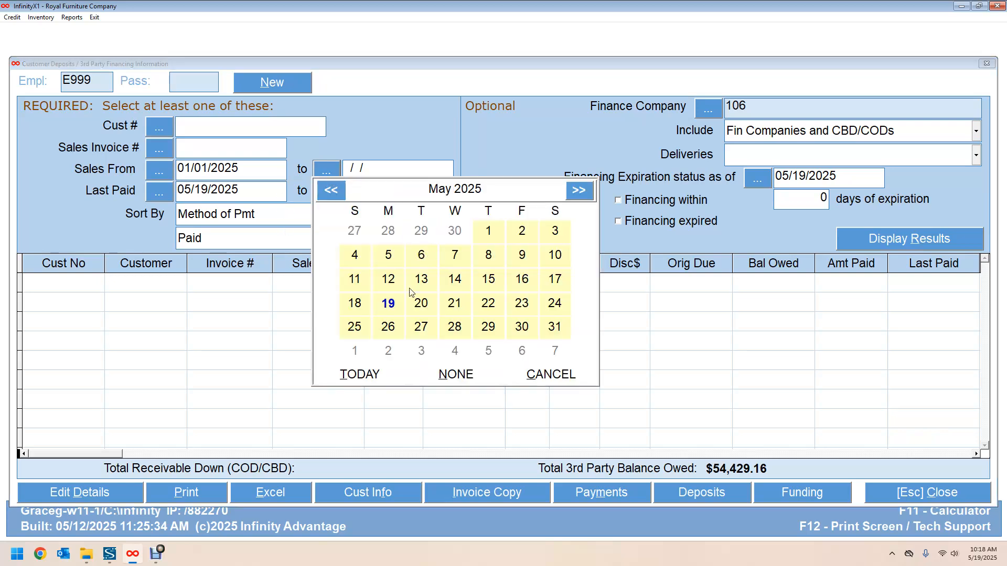
{"action": "left_click", "coordinate": [389, 303]}
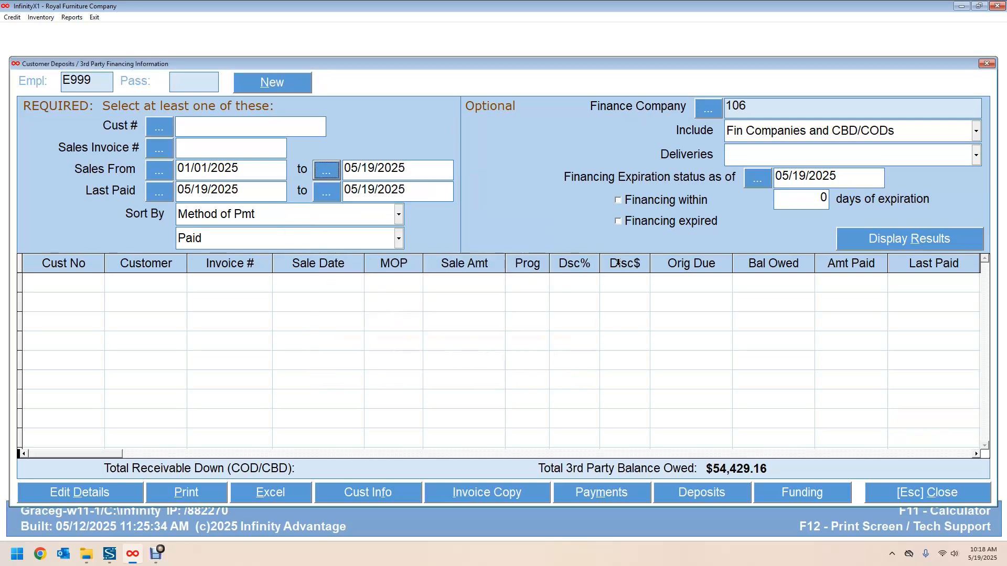
{"action": "left_click", "coordinate": [886, 244]}
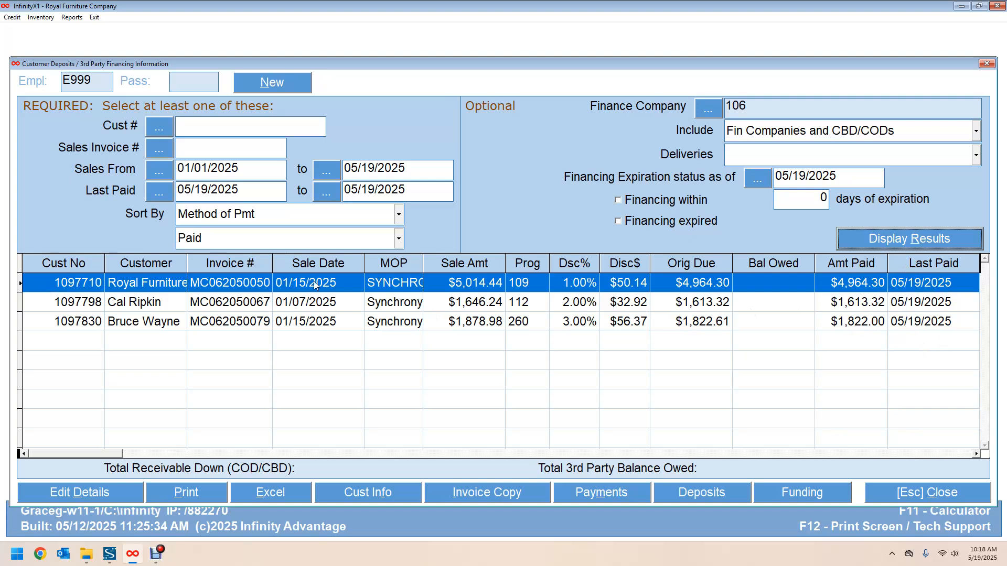
Step: Open transaction details for the second paid invoice, the $1,646.24 one
{"action": "left_click", "coordinate": [211, 304]}
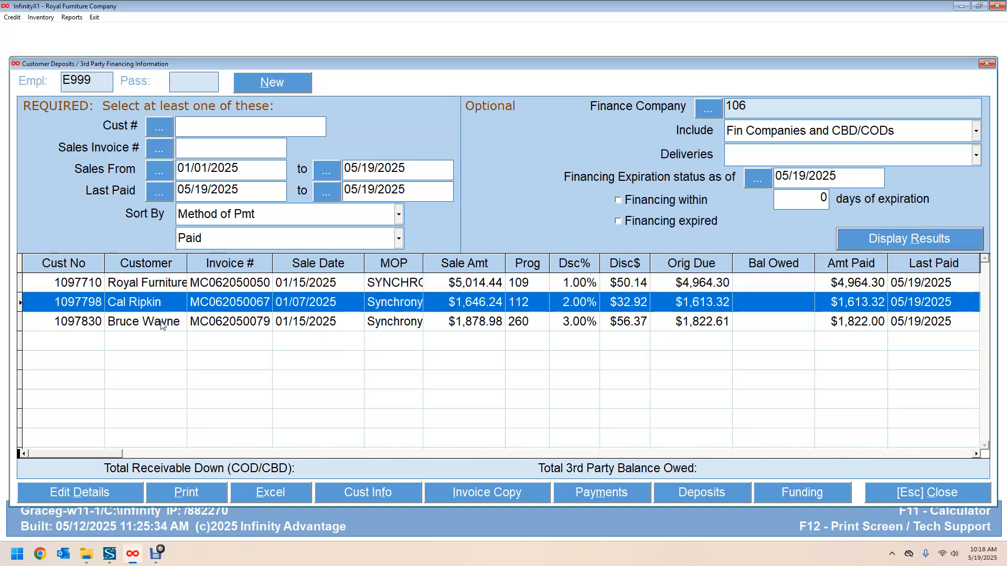
{"action": "left_click", "coordinate": [90, 491]}
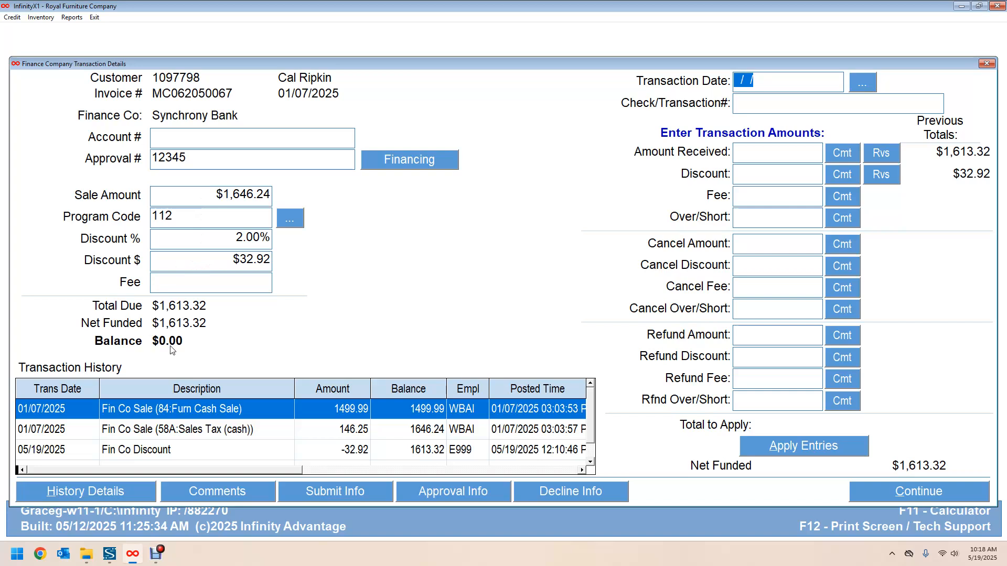
Step: Review the invoice history's -$1,613.32 received and $32.92 discount entries, then close it
{"action": "left_click", "coordinate": [109, 491]}
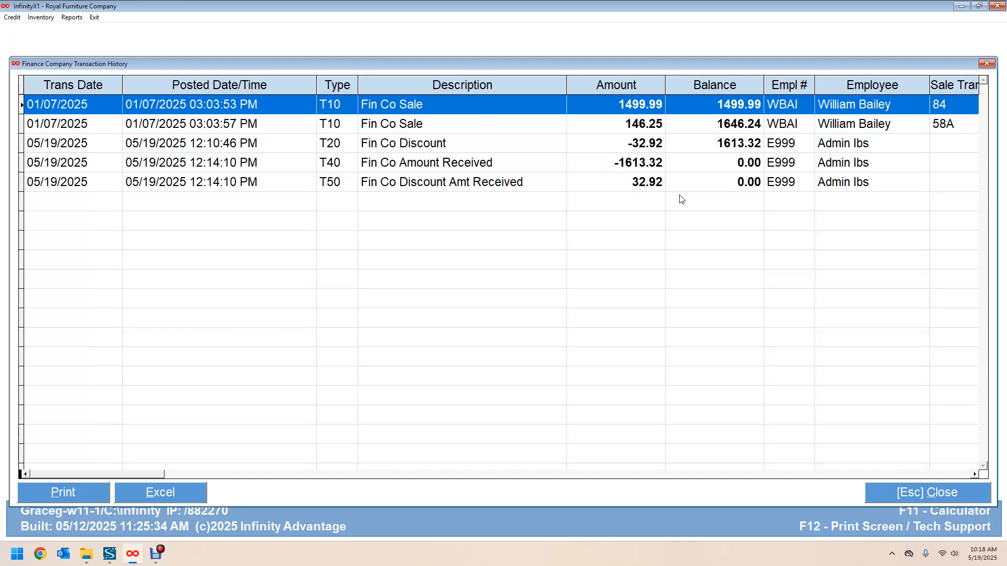
{"action": "left_click", "coordinate": [911, 497]}
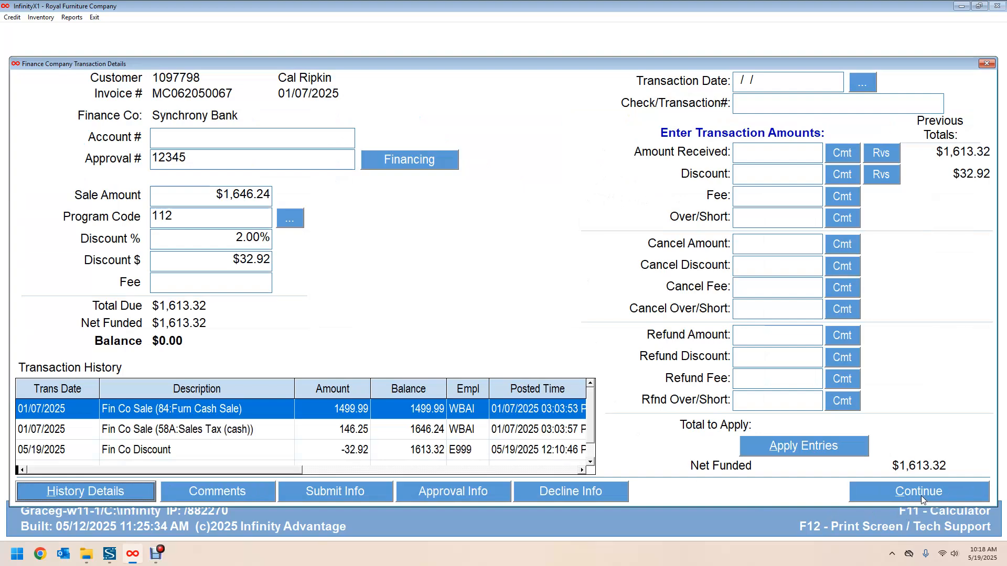
Step: Close the $1,646.24 invoice details and the paid-invoice search to reach the main menu
{"action": "left_click", "coordinate": [923, 496]}
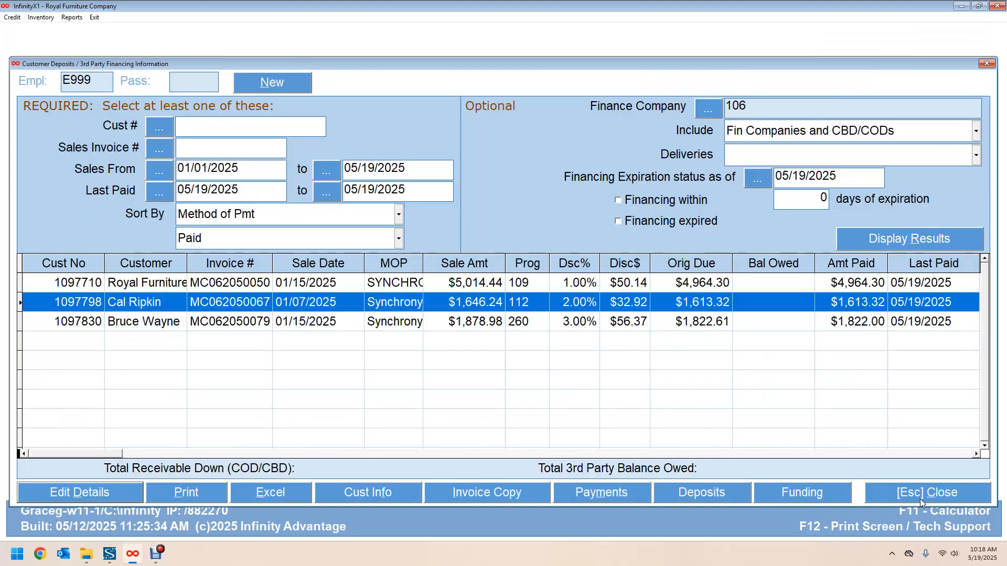
{"action": "left_click", "coordinate": [924, 495]}
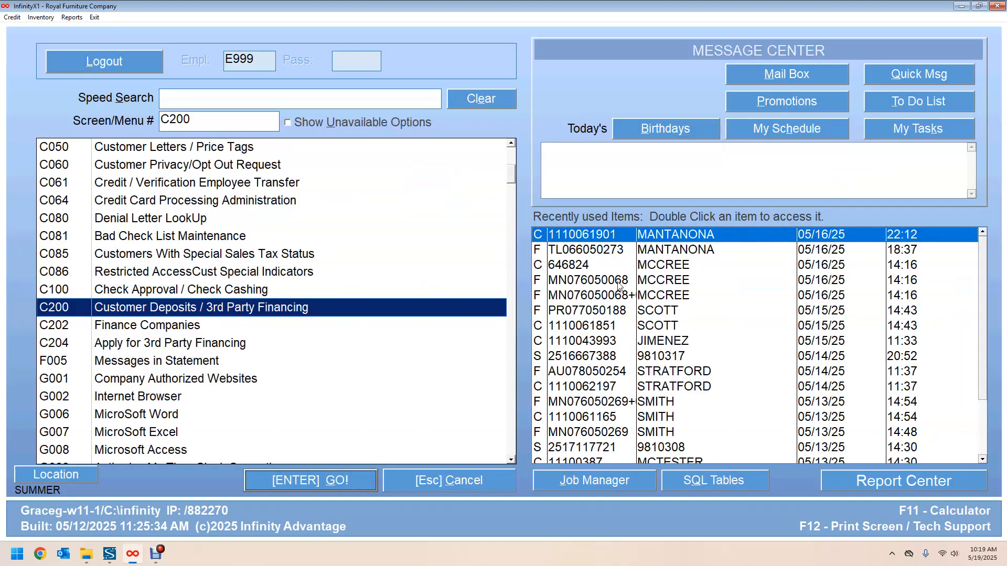